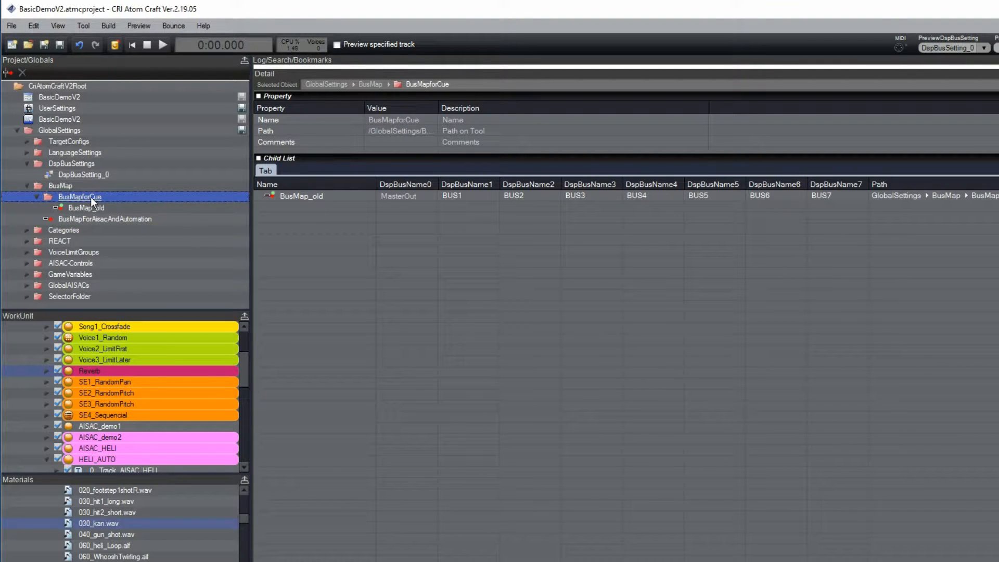
Create a new bus map inside the BusMapforCue folder
right_click(90, 197)
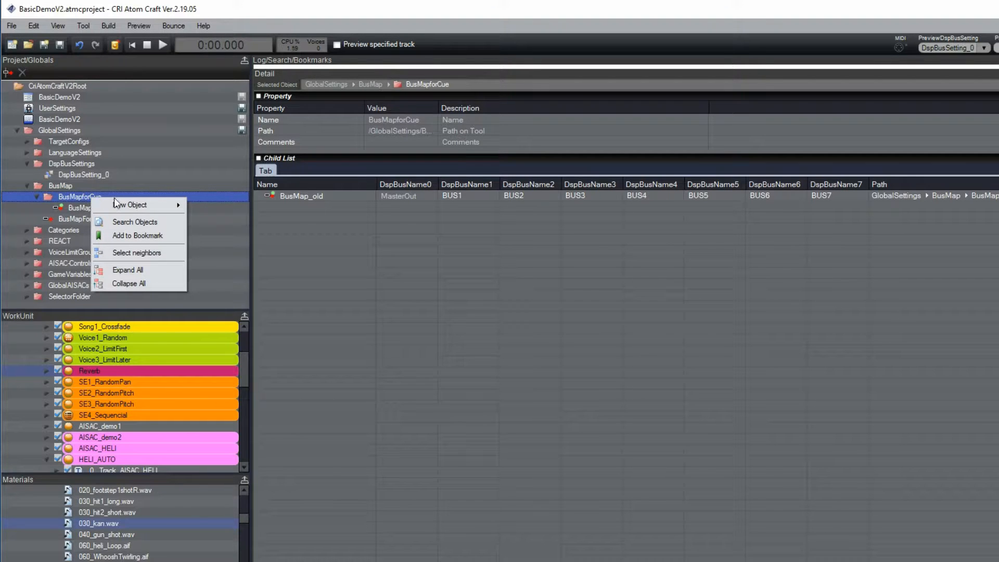
mouse_move(145, 204)
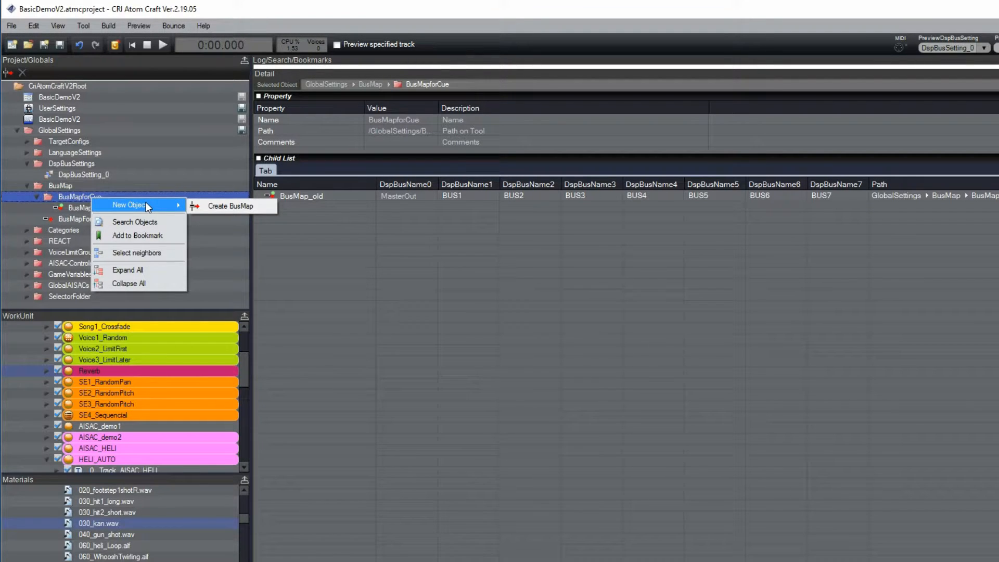
click(241, 206)
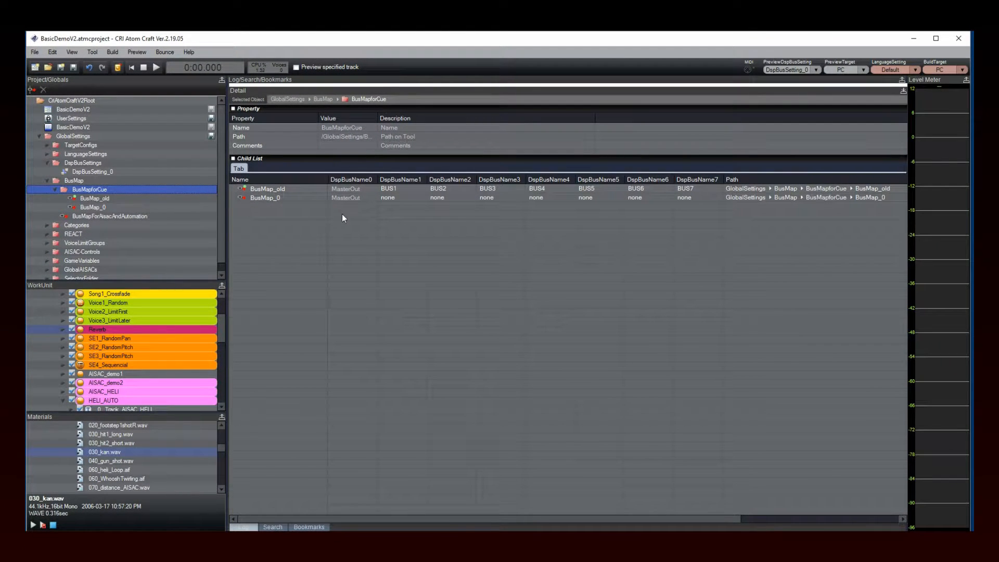
Assign BUS7, BUS6, BUS5, BUS4 and BUS3 to DspBusName1 through DspBusName5 of the new bus map
click(388, 198)
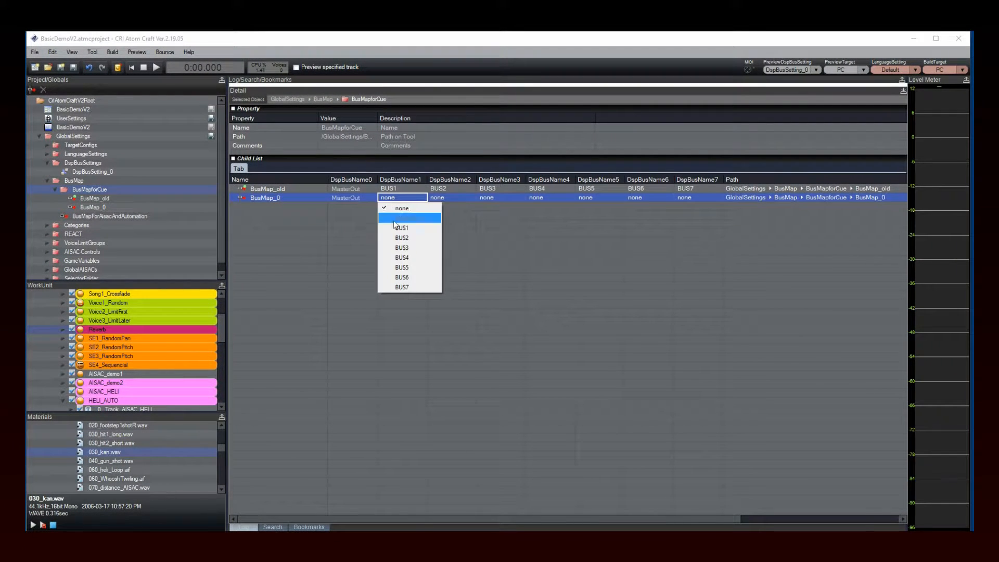
click(401, 287)
click(439, 197)
click(450, 277)
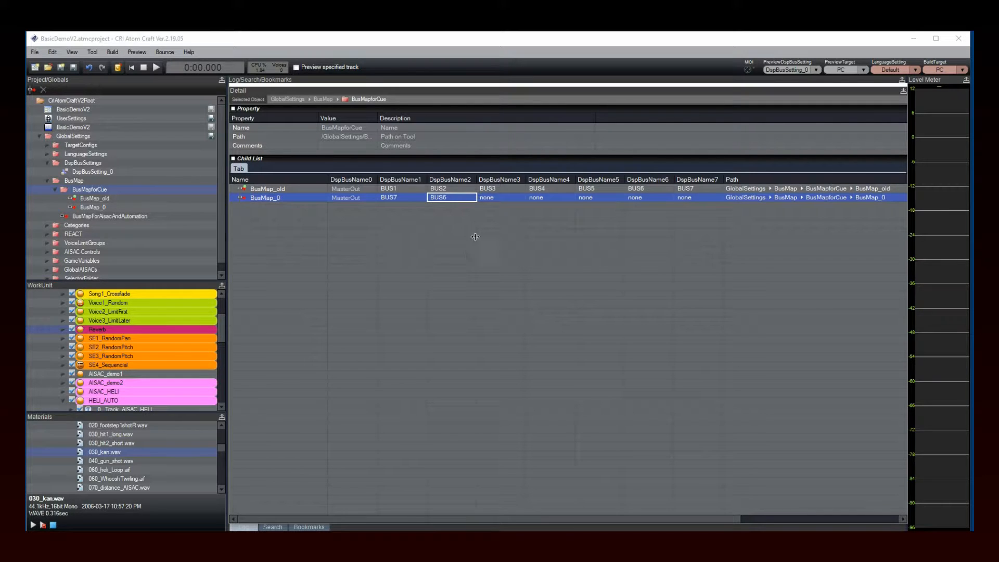
click(488, 199)
click(501, 267)
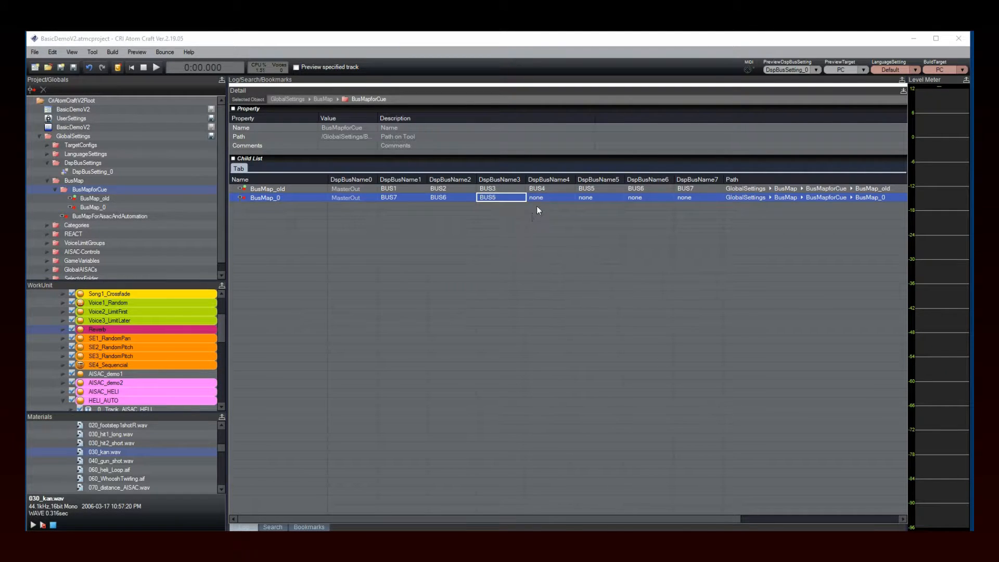
click(538, 198)
click(544, 257)
click(595, 198)
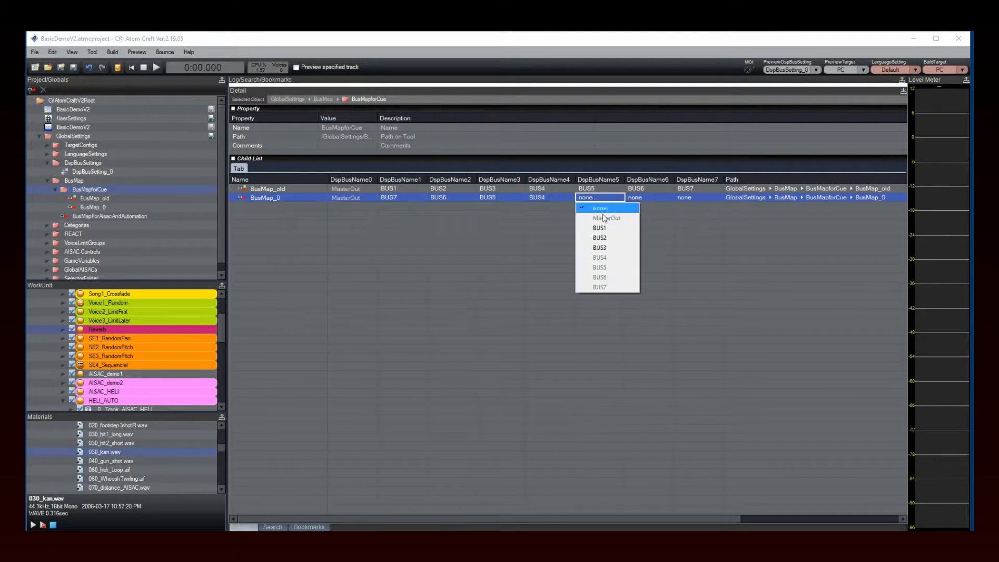
click(604, 246)
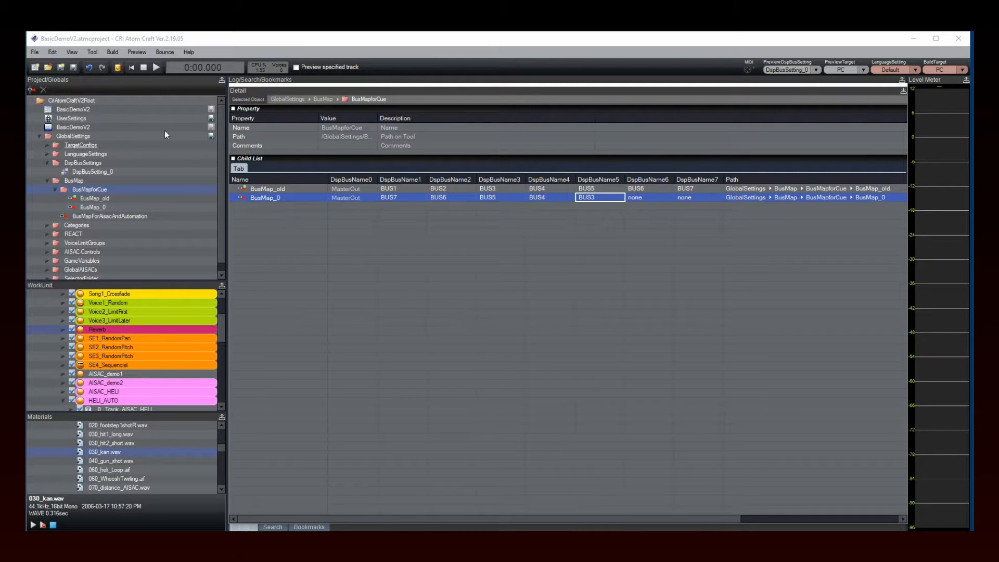
Show the DSP bus mixer and add one DSP bus named BUS8 to DspBusSetting_0
click(72, 53)
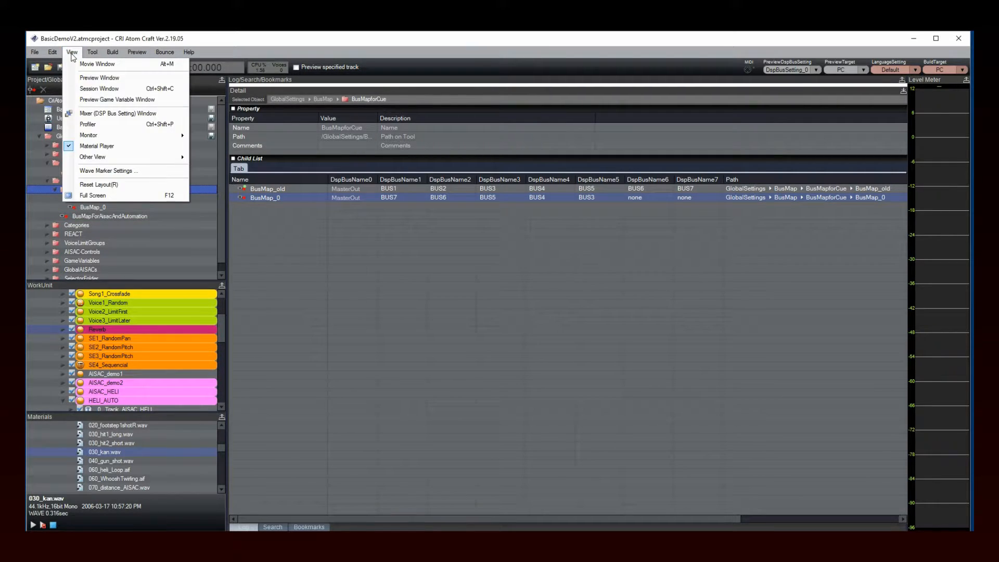
click(160, 114)
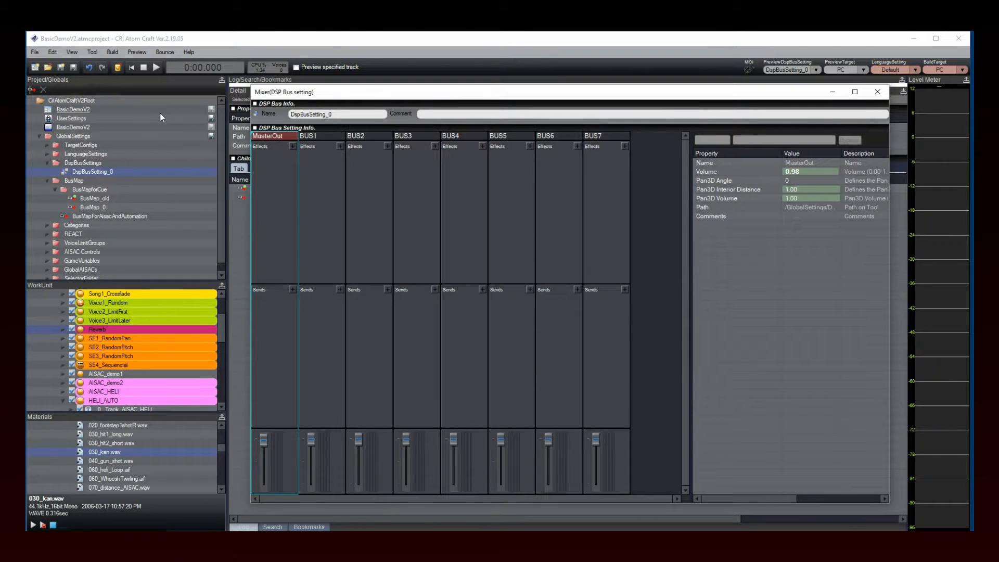
right_click(363, 186)
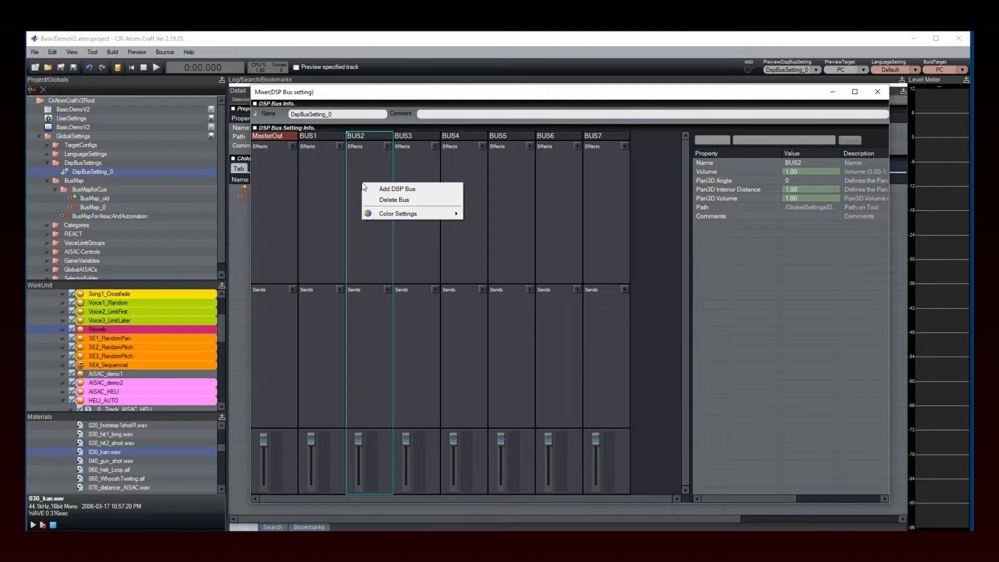
click(437, 191)
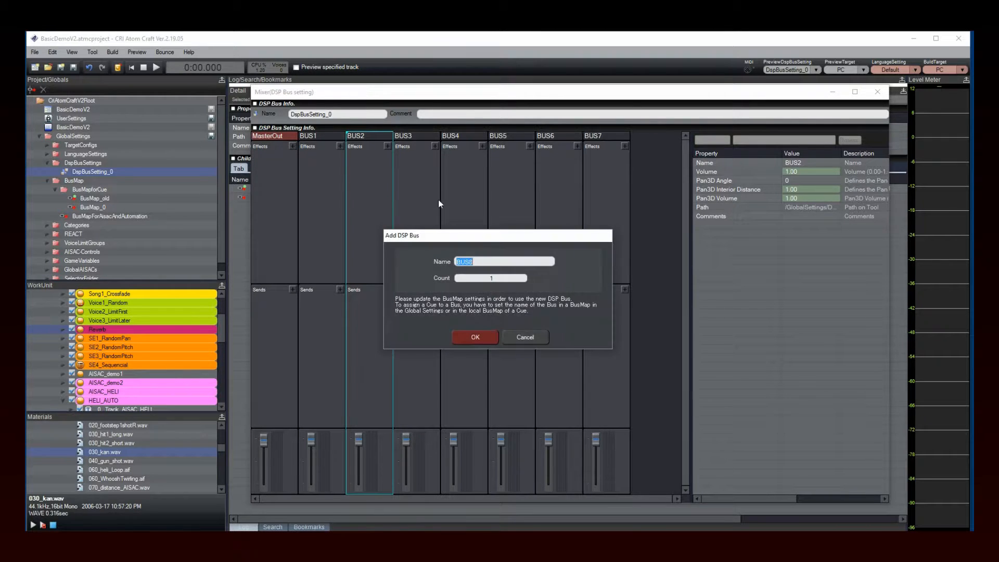
click(476, 338)
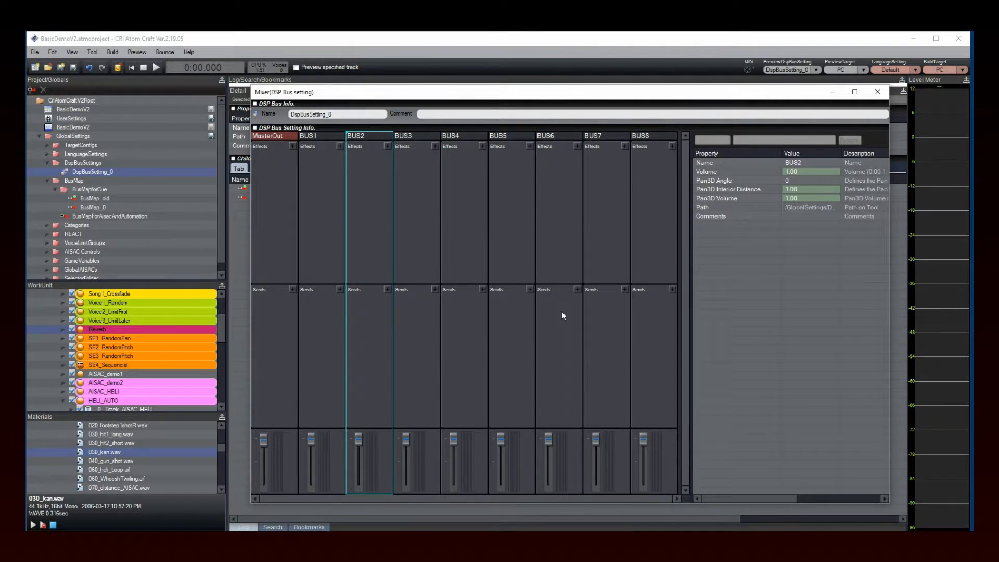
Set the colour of the BUS8 strip to Color 1
right_click(653, 161)
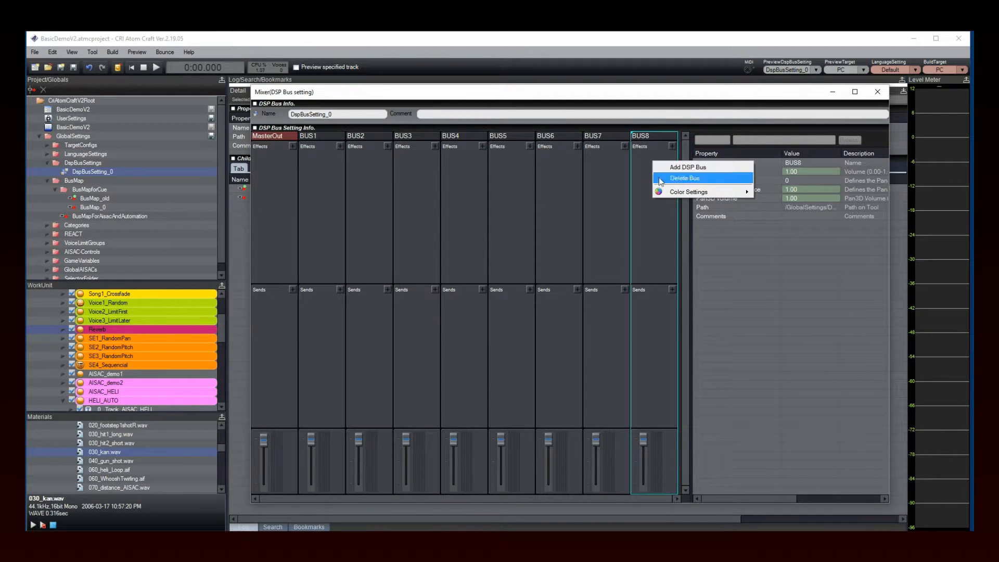
mouse_move(714, 194)
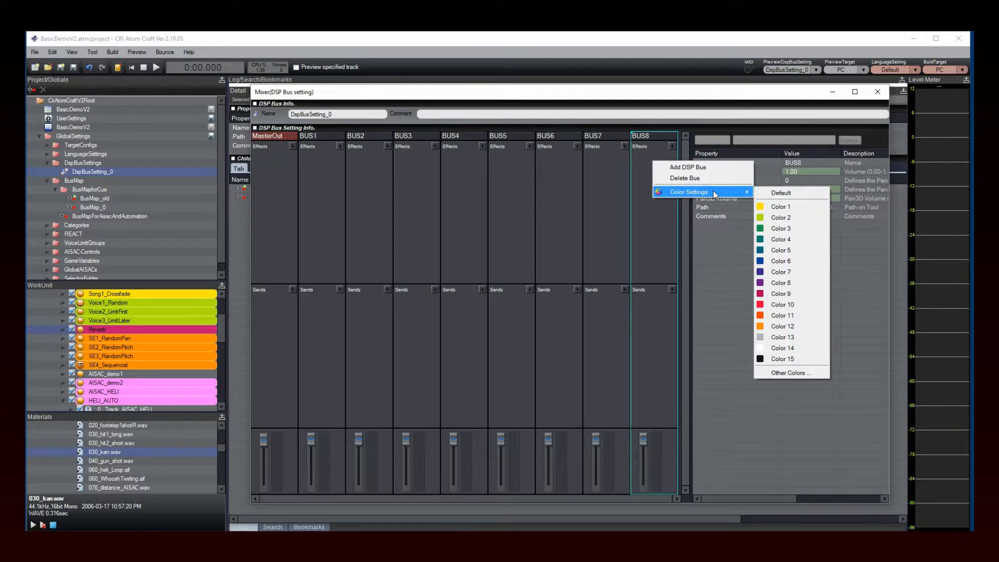
click(779, 207)
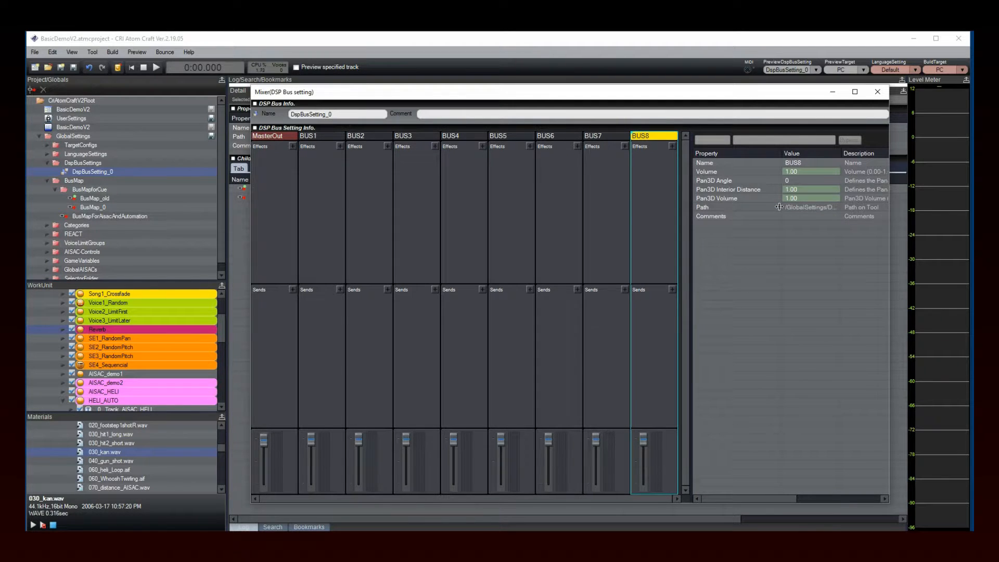
Add the I3DL2 Reverb effect from the PC/PS4/PS3/Xbox360/WiiU(ASR) group to BUS1
click(339, 146)
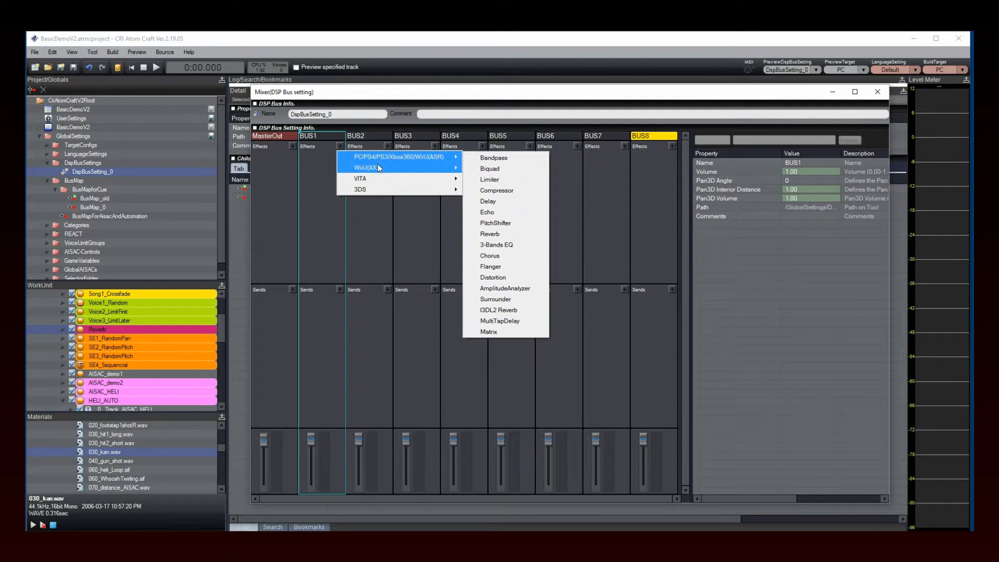
mouse_move(378, 173)
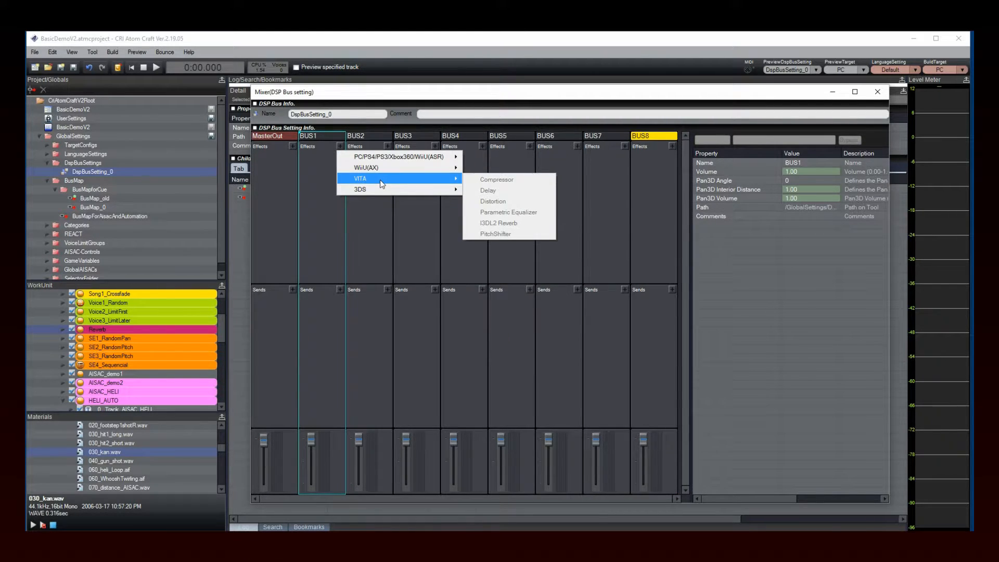
mouse_move(436, 157)
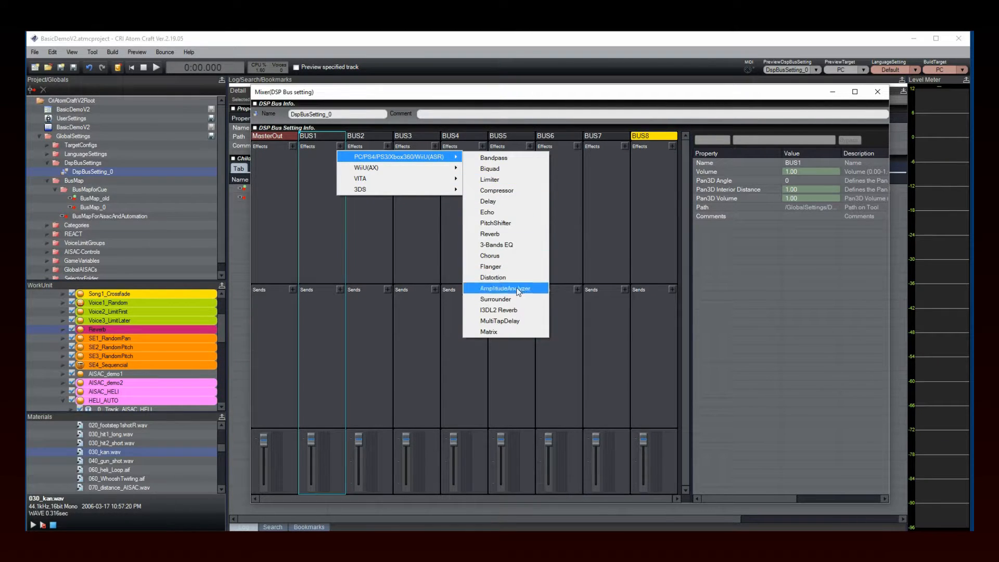
click(509, 309)
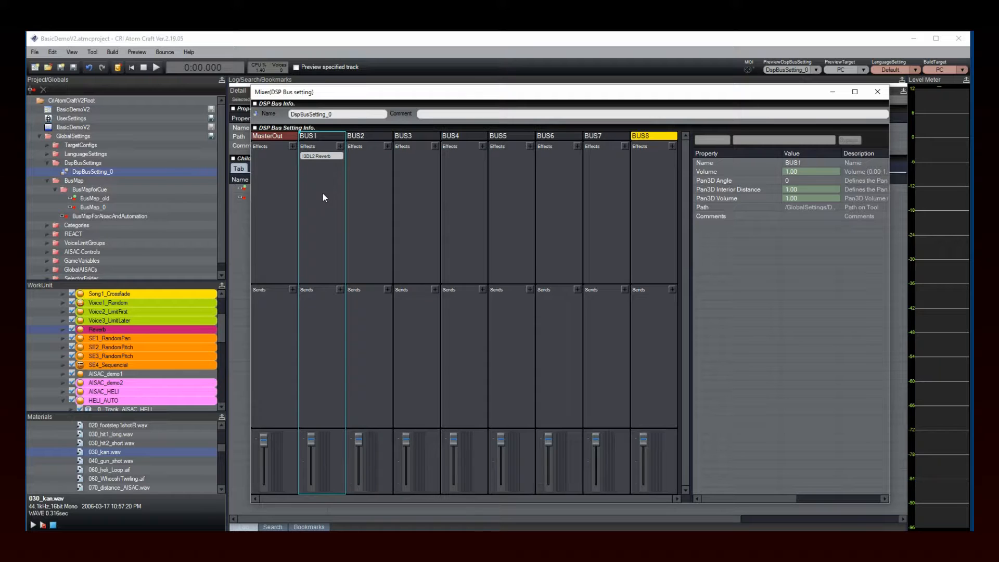
Add a send from BUS1 to MasterOut and adjust its send level
click(339, 290)
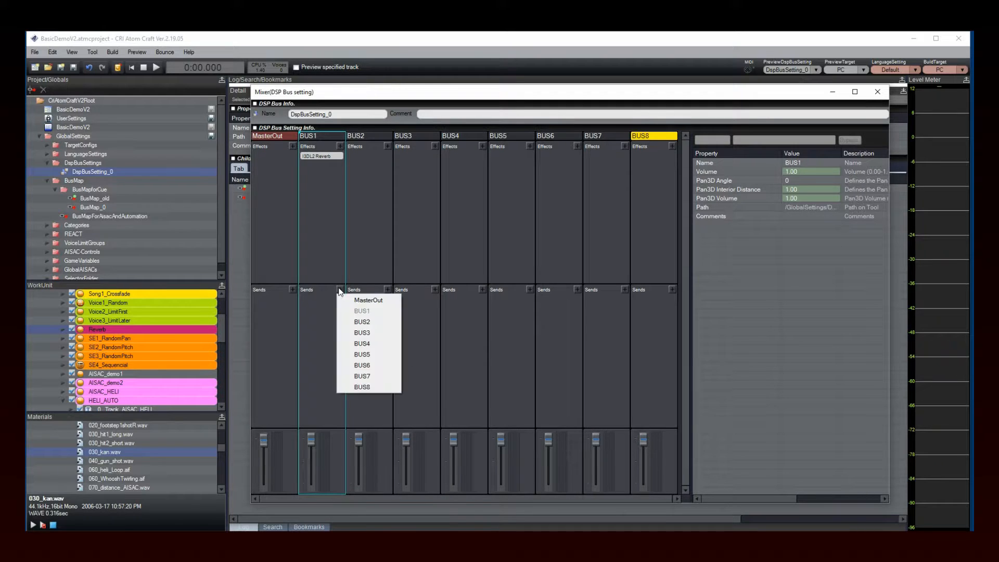
click(379, 300)
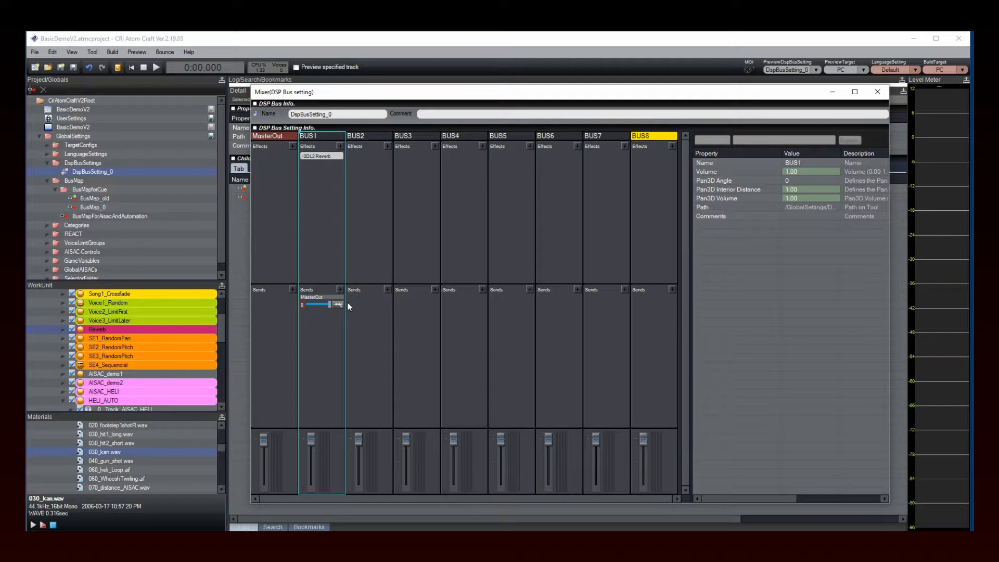
drag(314, 304, 333, 306)
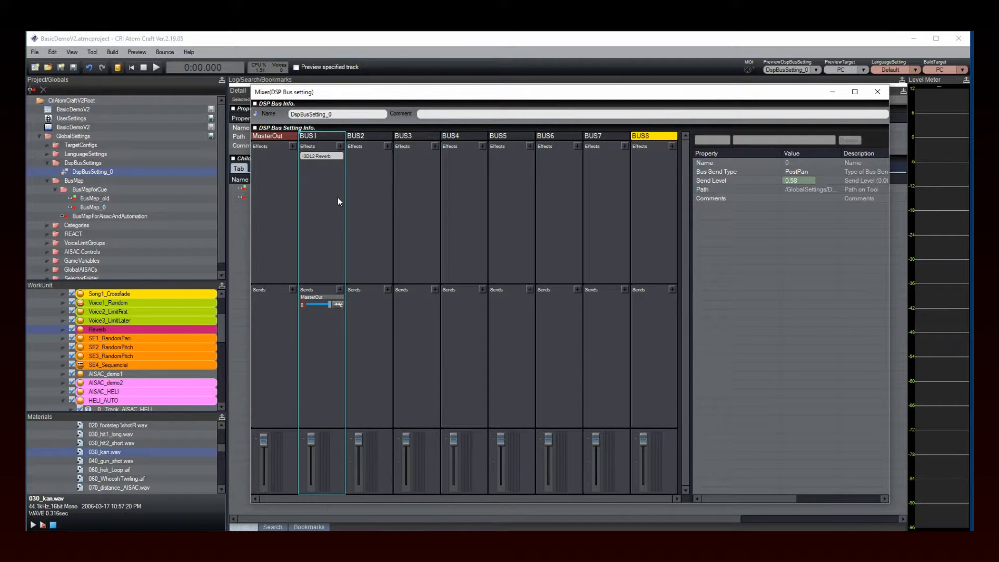
Set the BUS1 I3DL2 Reverb to the ARENA preset with a decay time of 5 seconds
click(325, 157)
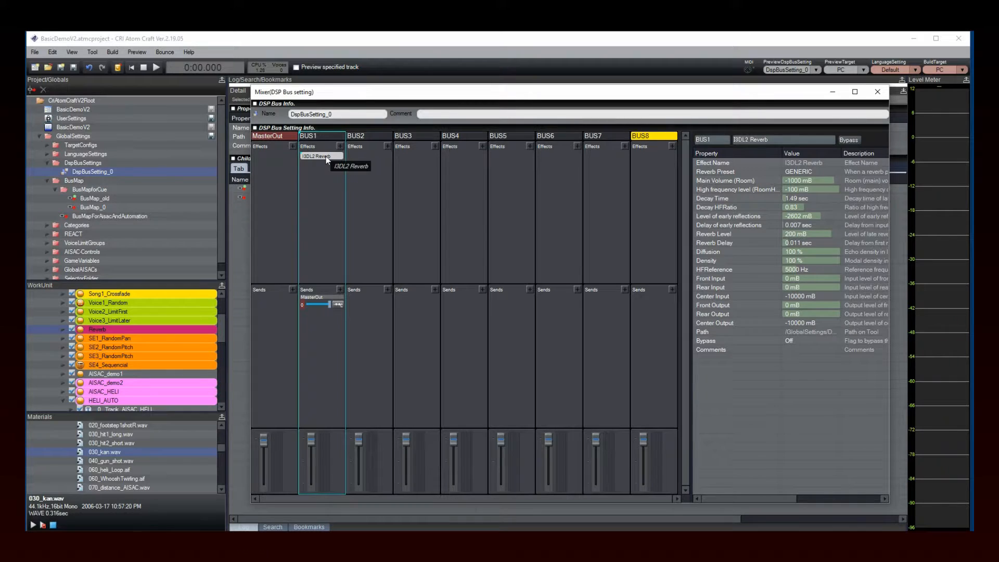
click(809, 173)
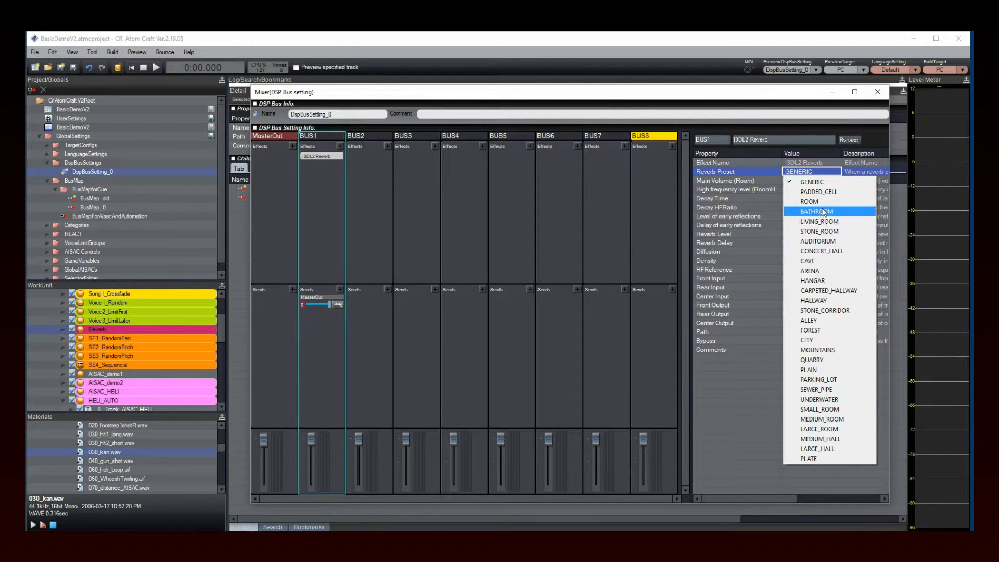
click(817, 271)
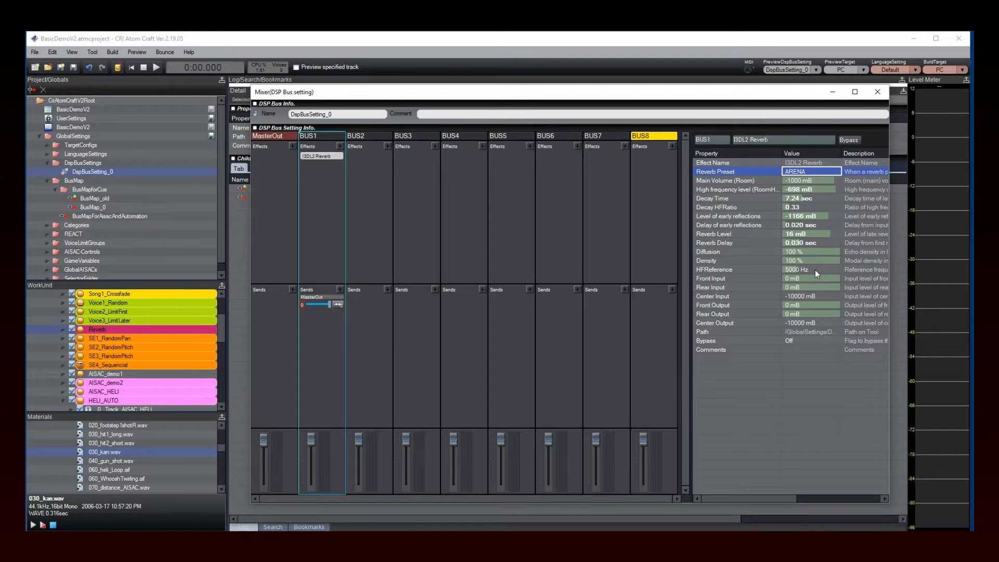
click(800, 198)
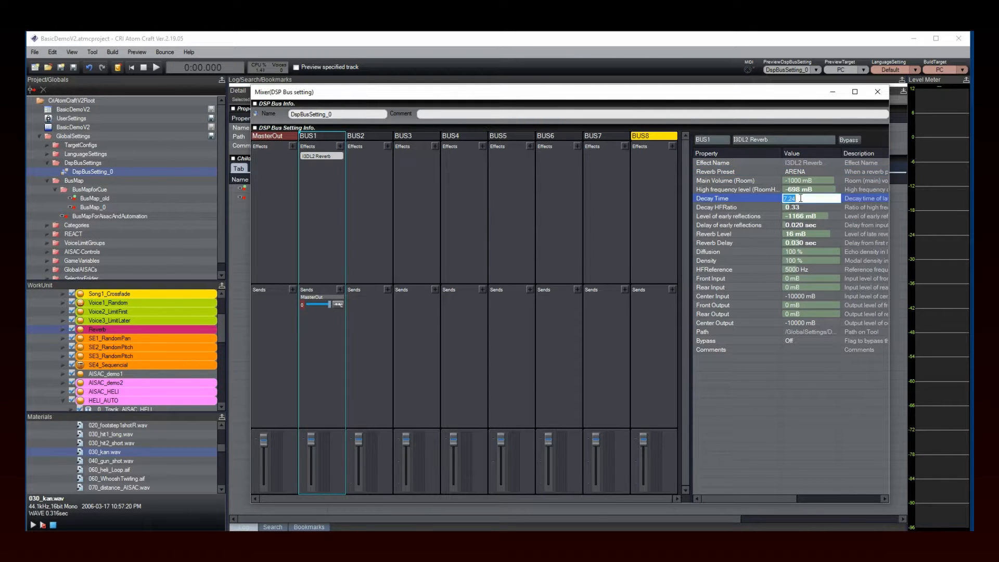
text(5)
key(Return)
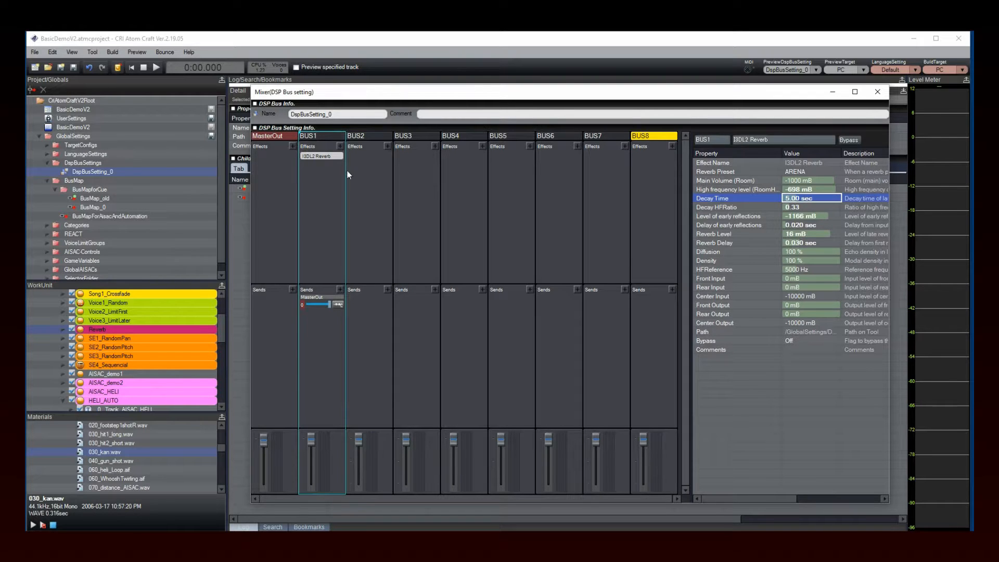
Bypass the I3DL2 Reverb effect on BUS1 and switch the bypass back off
right_click(323, 155)
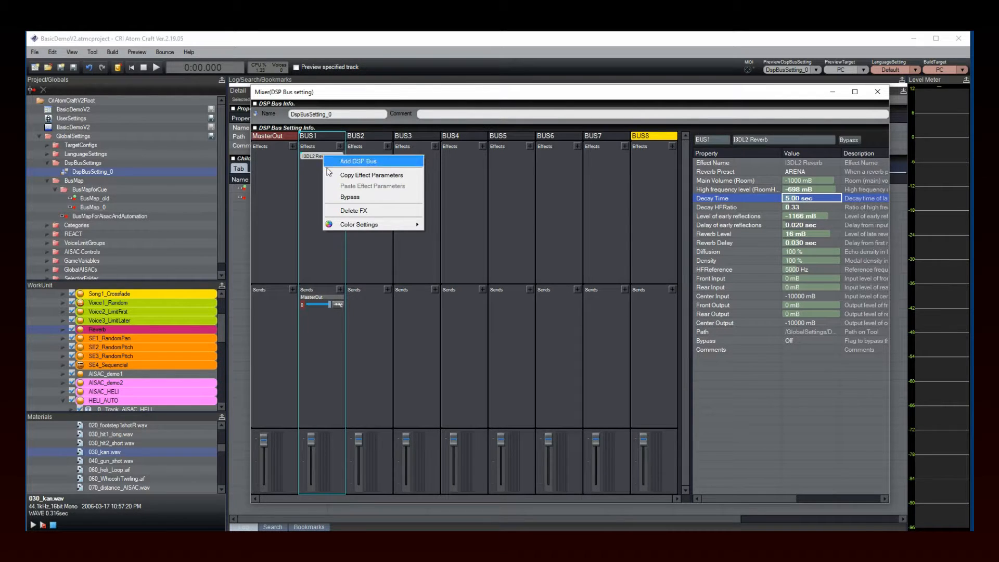
click(345, 197)
right_click(328, 160)
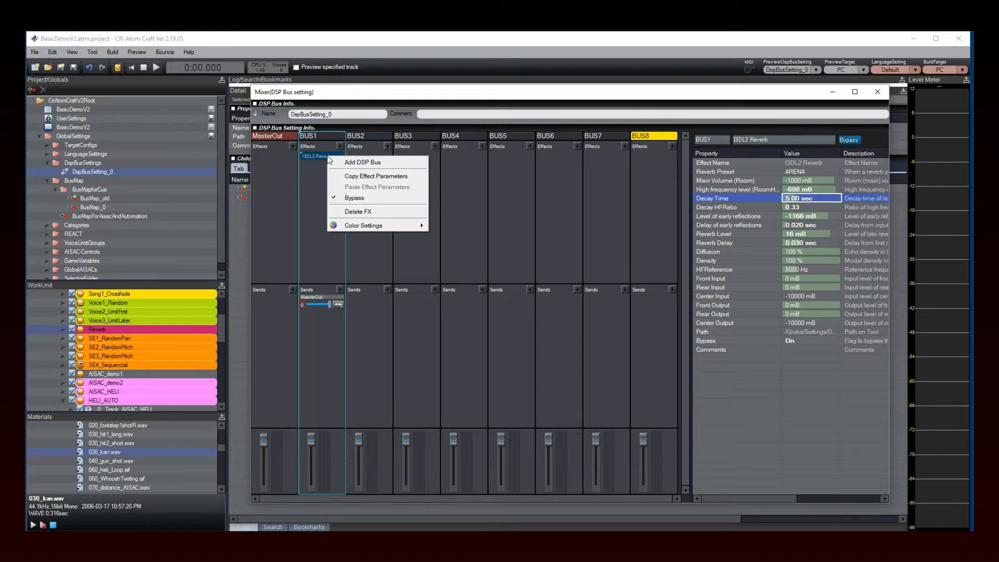
click(362, 201)
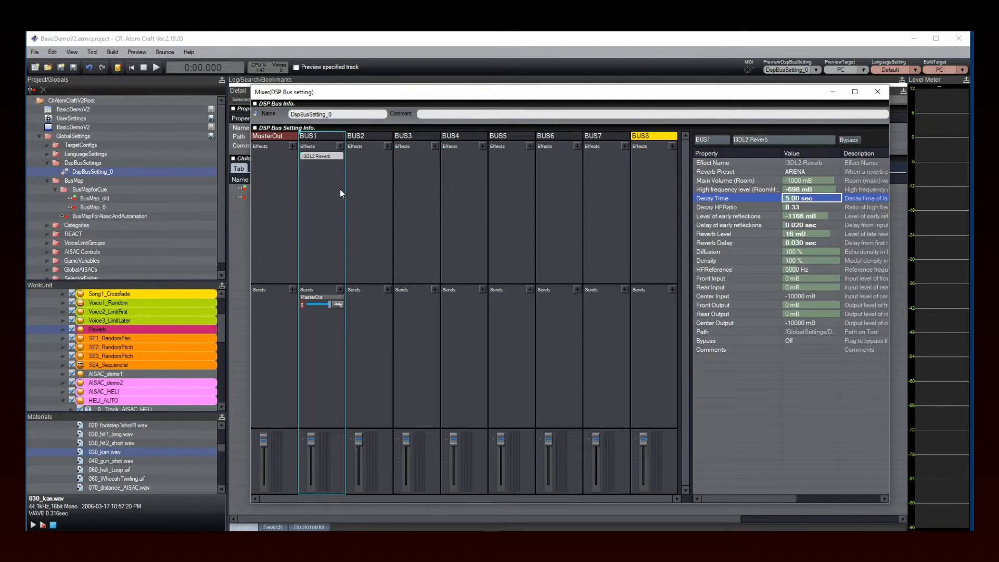
Close the mixer and show the FX1 settings of the Reverb cue
click(877, 92)
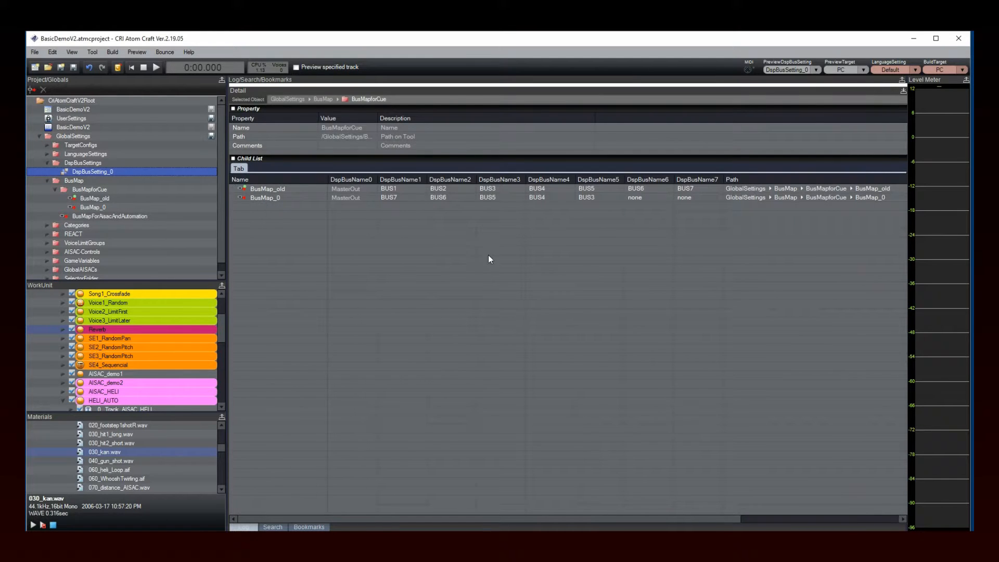
click(104, 330)
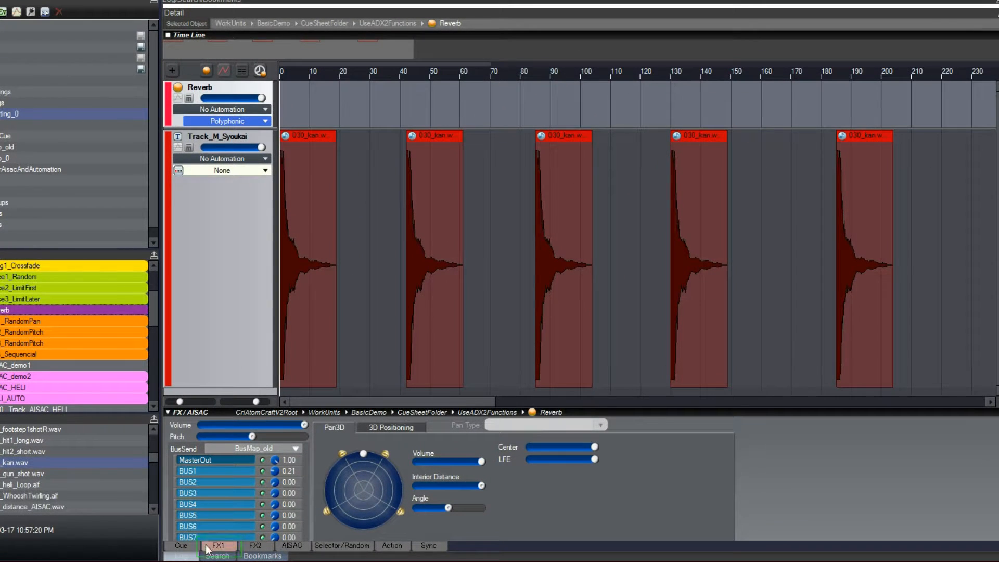
click(217, 546)
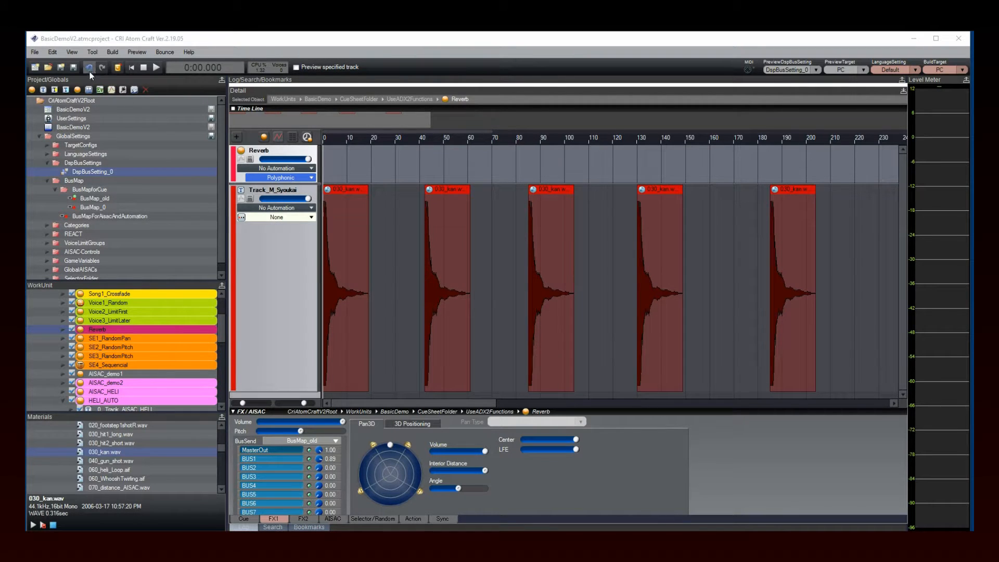
Play the Reverb cue with the DSP bus mixer open and lower the BUS1 volume to 0.60
click(73, 52)
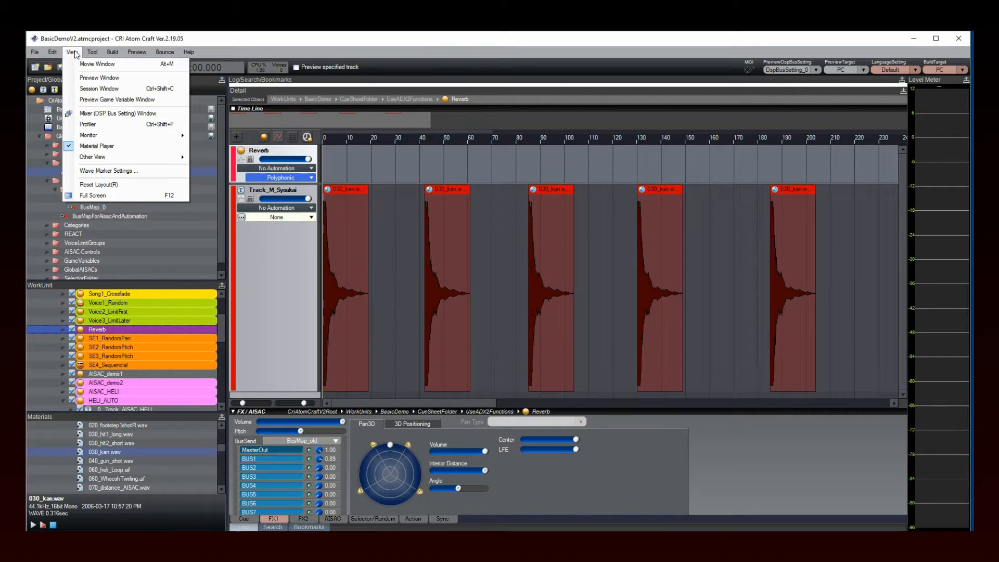
click(124, 116)
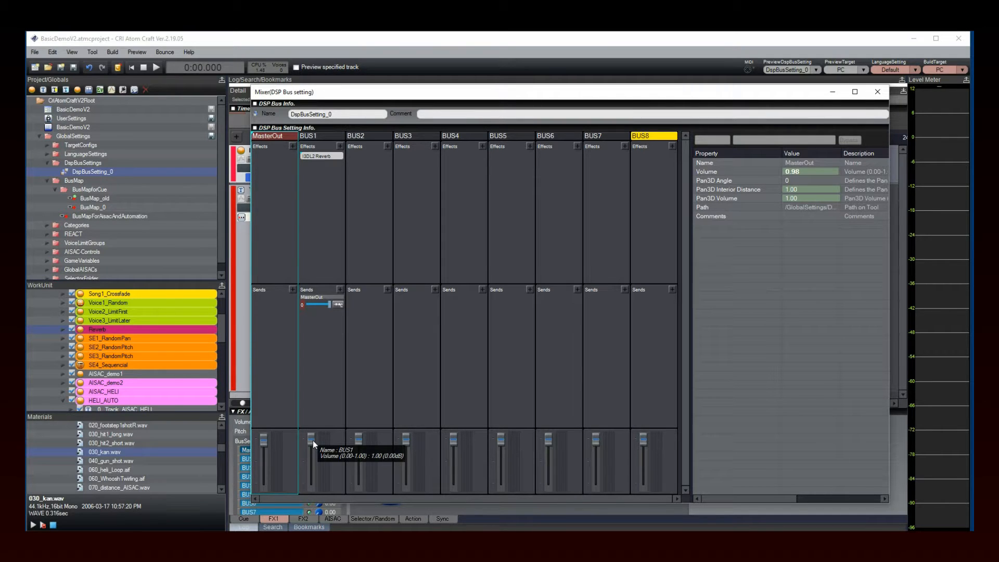
click(156, 67)
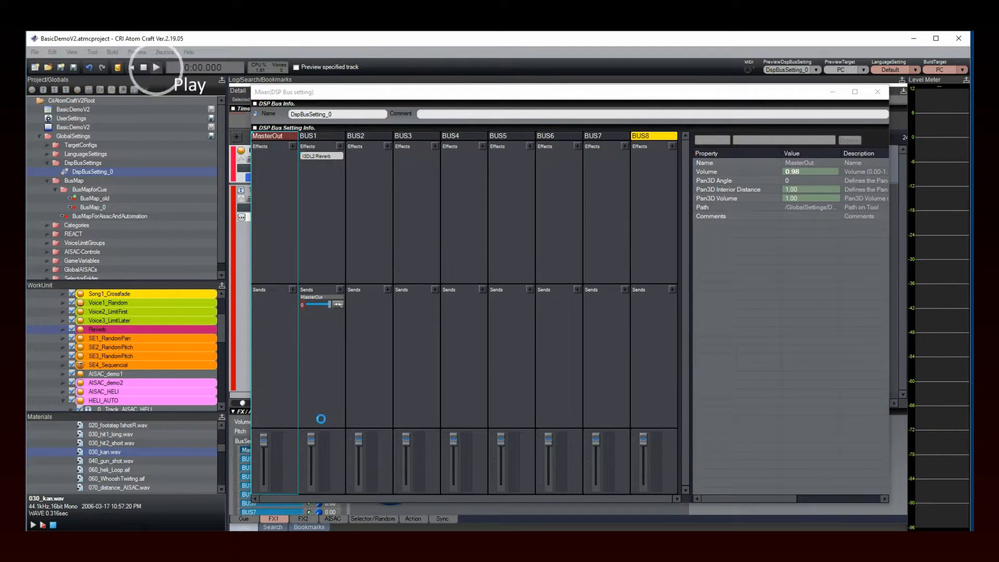
drag(313, 439, 308, 413)
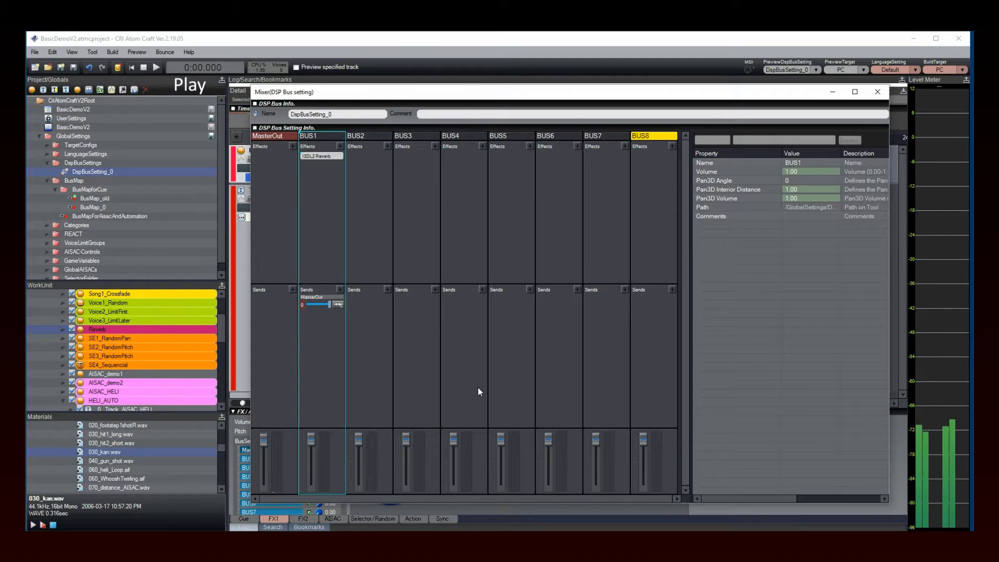
click(157, 68)
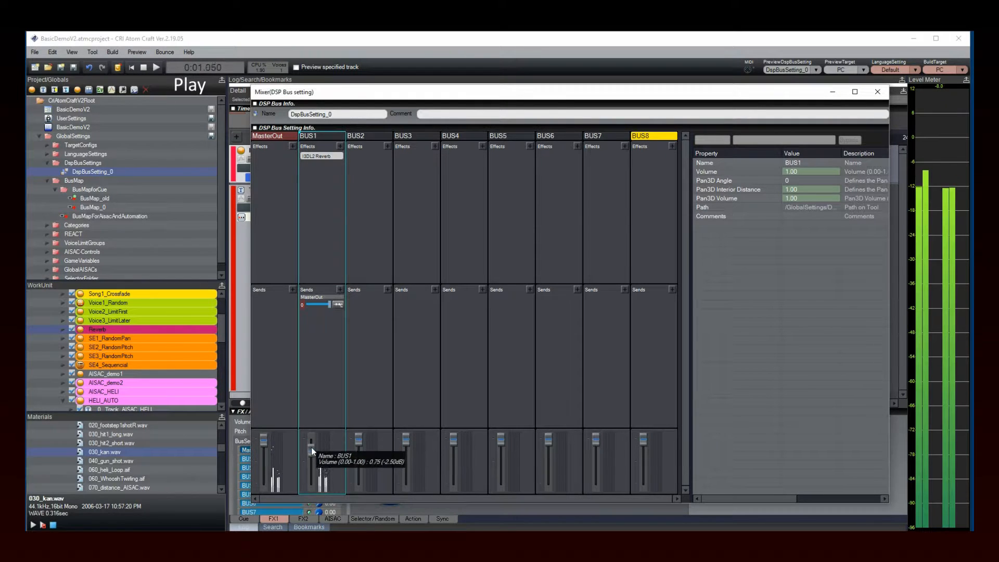
drag(311, 447, 311, 457)
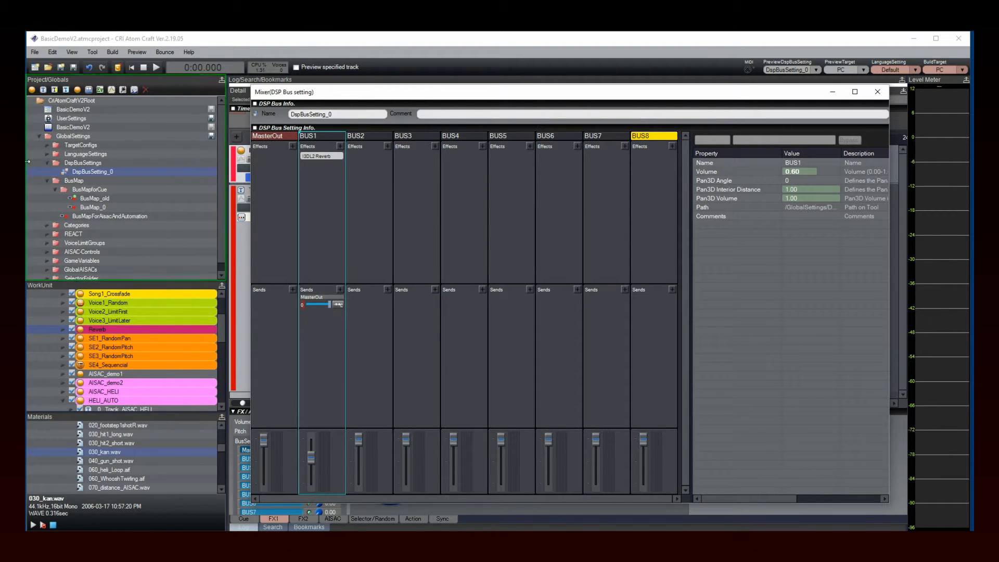
Create a snapshot under DspBusSetting_0 in the DspBusSettings folder
click(47, 163)
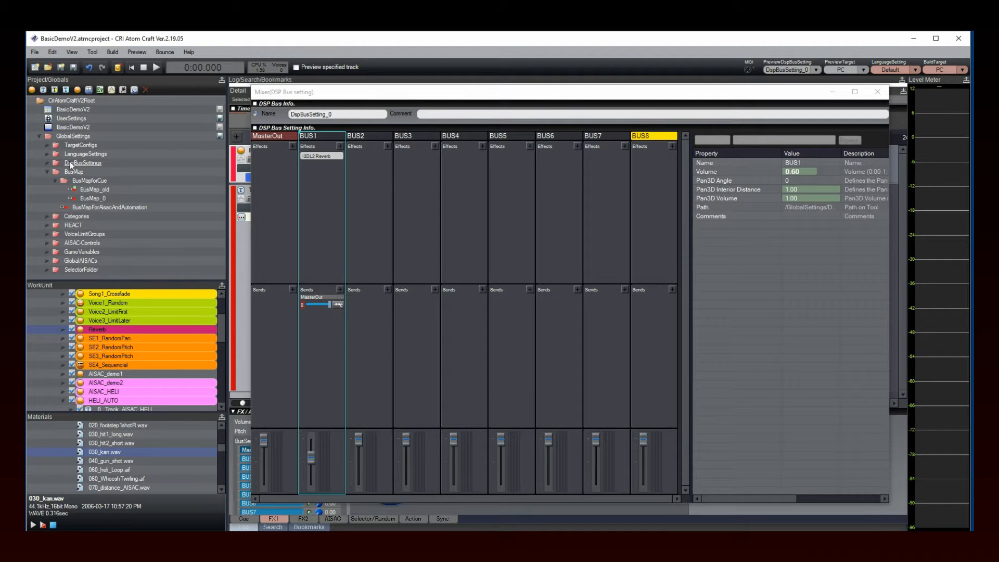
click(47, 162)
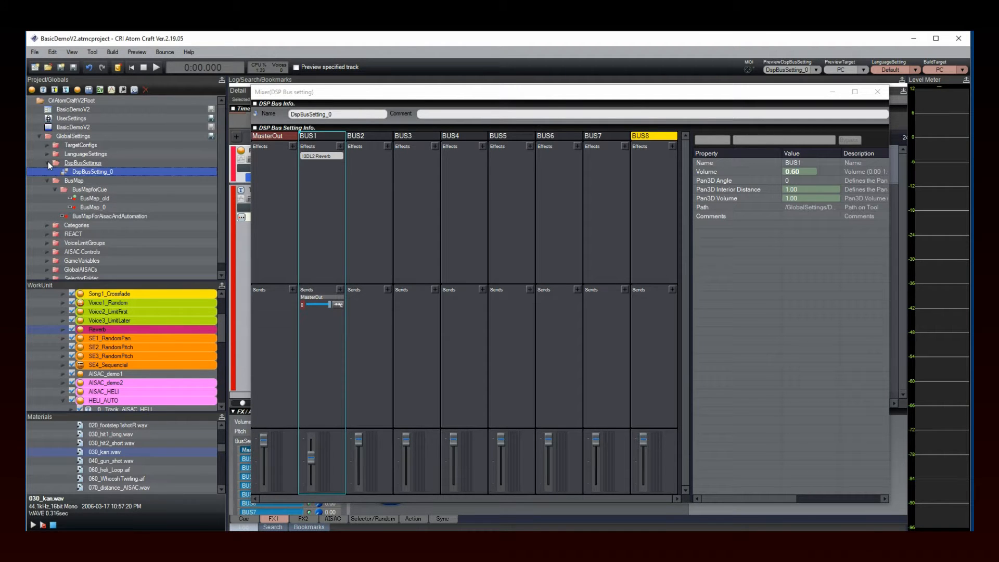
right_click(106, 174)
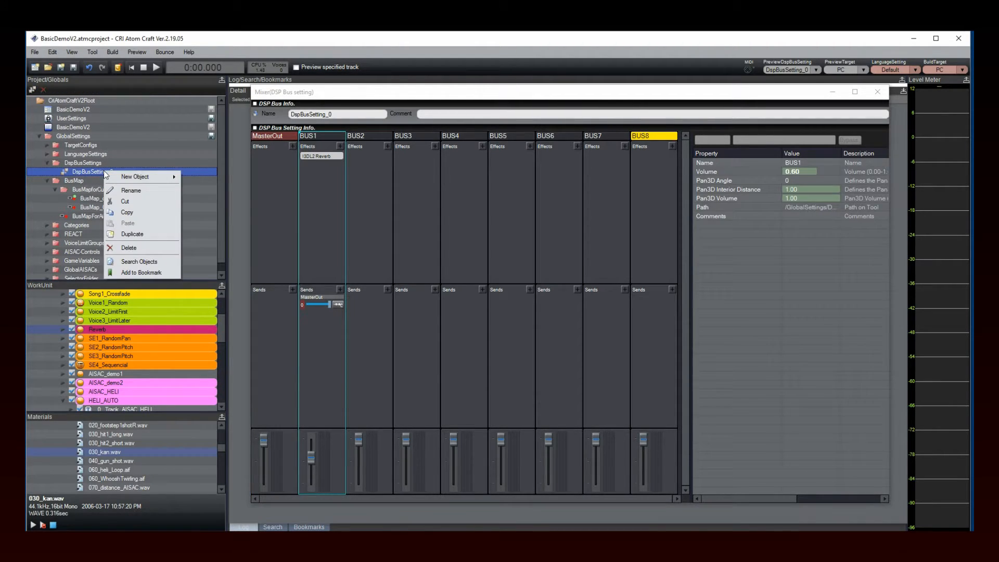
mouse_move(151, 180)
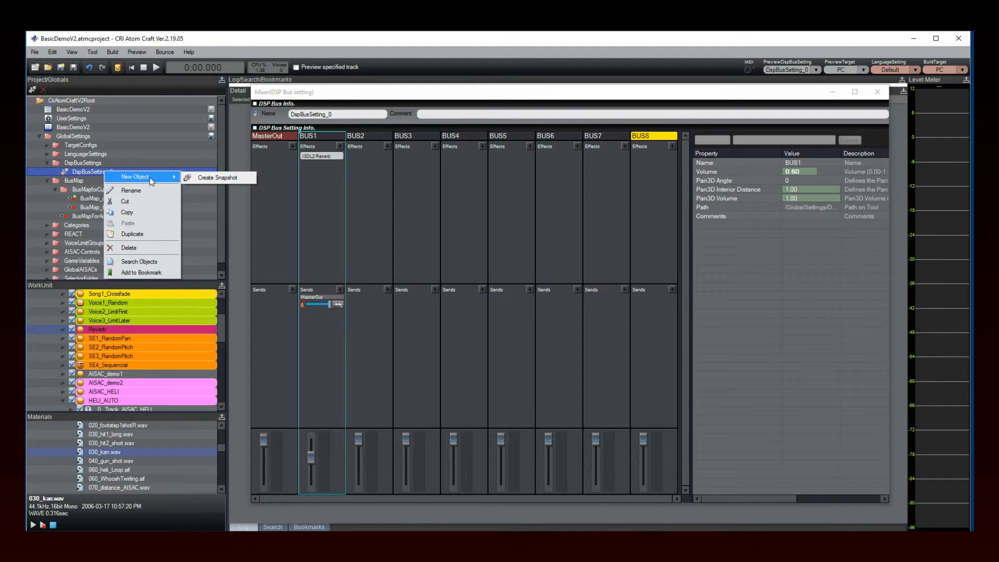
click(213, 179)
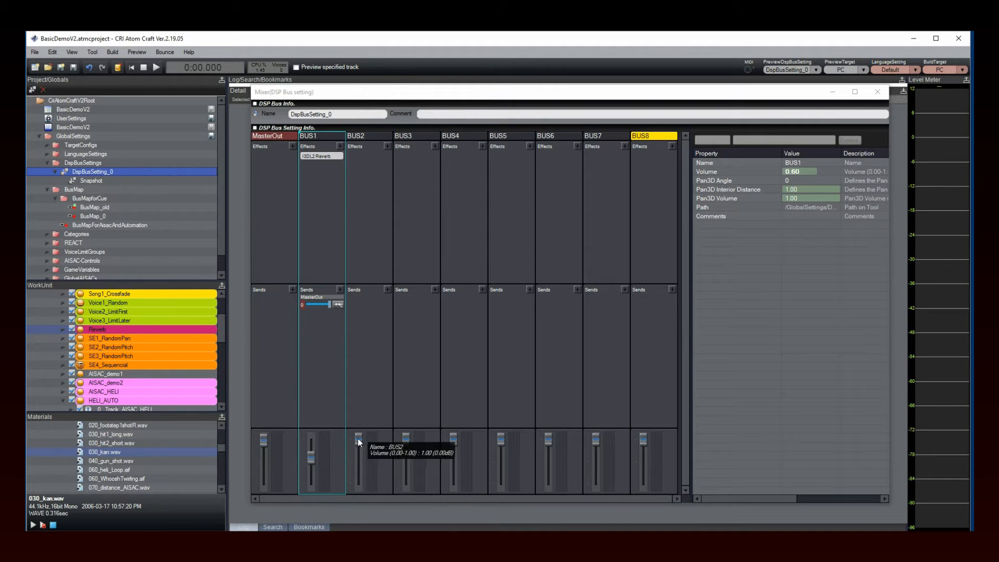
Lower the volumes of BUS2, BUS4, BUS6 and BUS8 in DspBusSetting_0 to nearly zero, with BUS4 at 0.00 and BUS8 at about 0.03
drag(357, 438, 370, 489)
drag(456, 442, 455, 484)
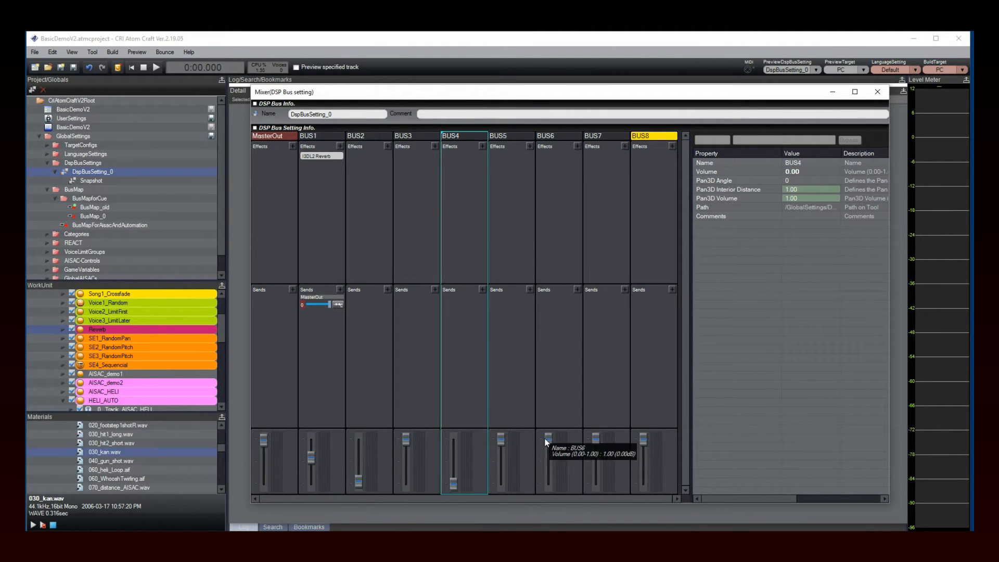
drag(548, 439, 553, 494)
drag(647, 441, 643, 484)
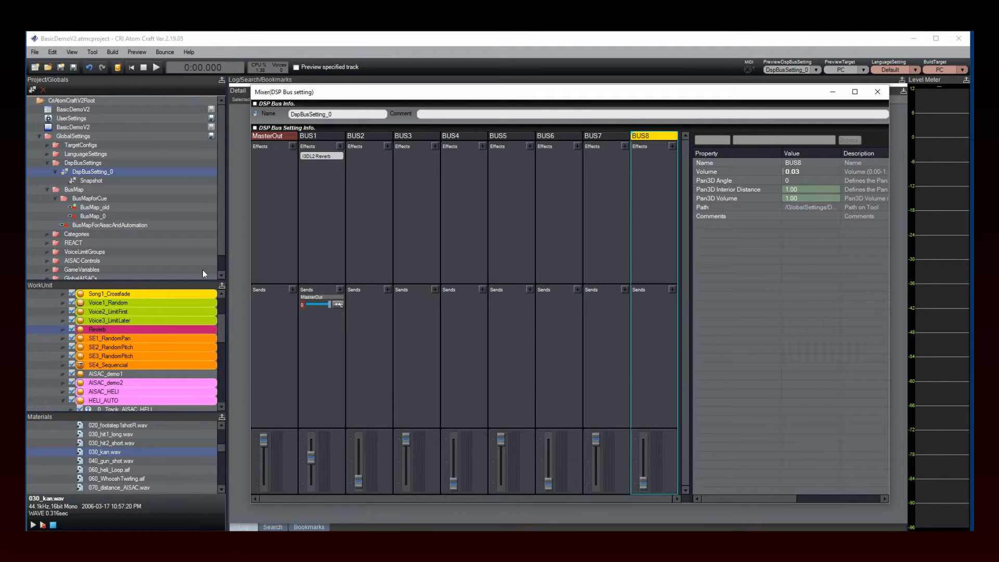
Create a second snapshot under DspBusSetting_0 and, in it, raise BUS2, BUS4, BUS6 and BUS8 and lower BUS3, BUS5 and BUS7
right_click(97, 172)
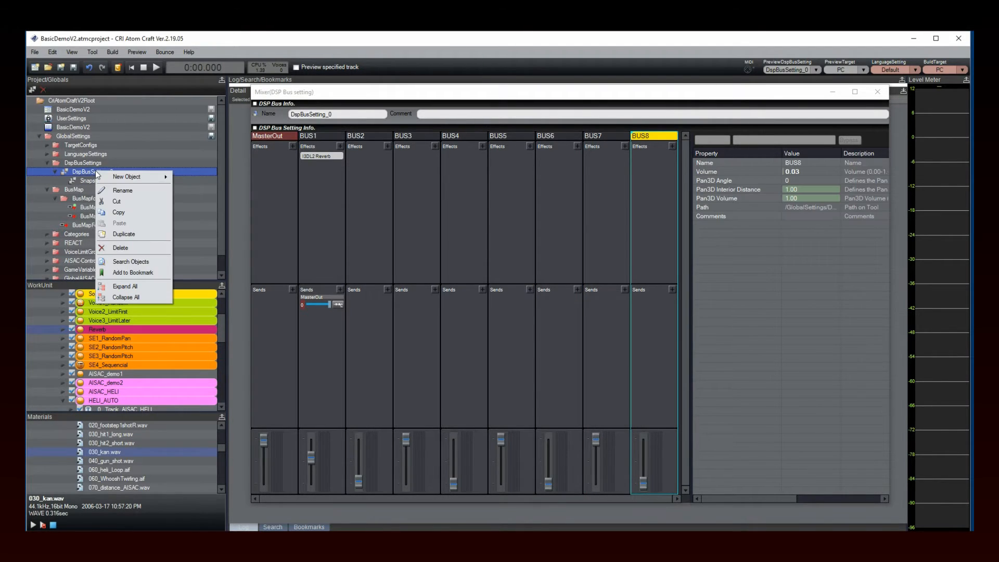
mouse_move(116, 177)
click(198, 177)
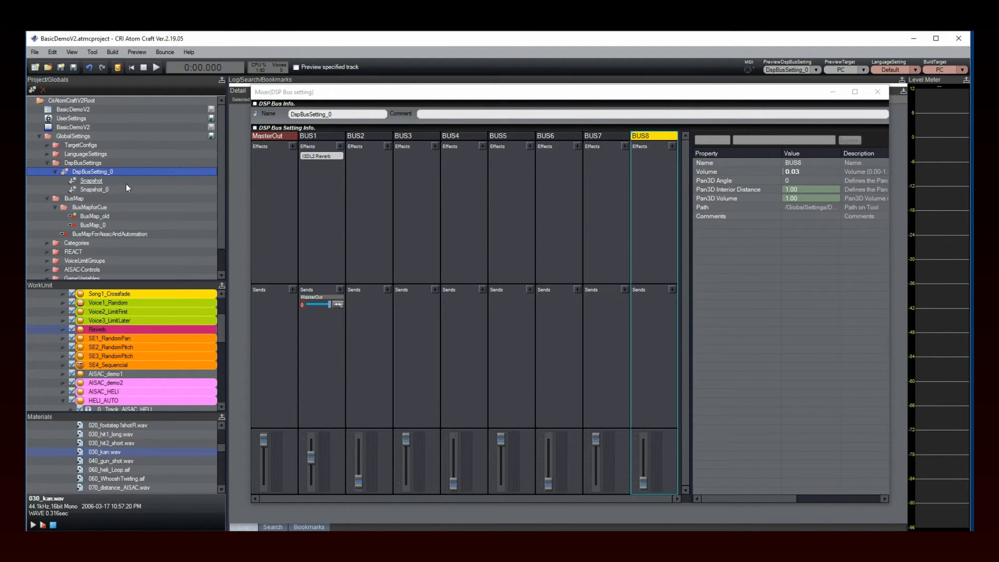
drag(358, 481, 452, 367)
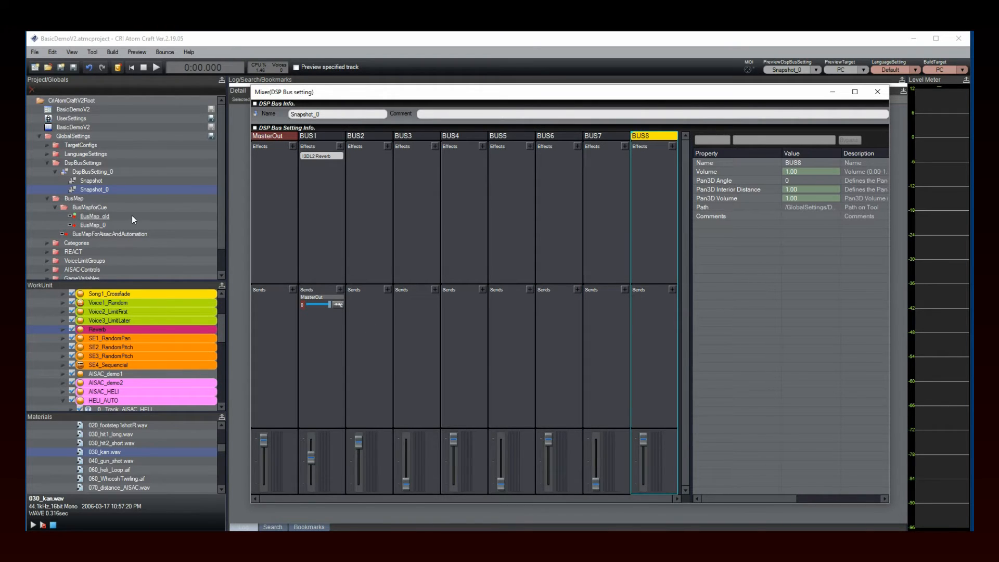
Show Snapshot, Snapshot_0 and DspBusSetting_0 in turn to compare their bus volumes in the mixer
click(91, 182)
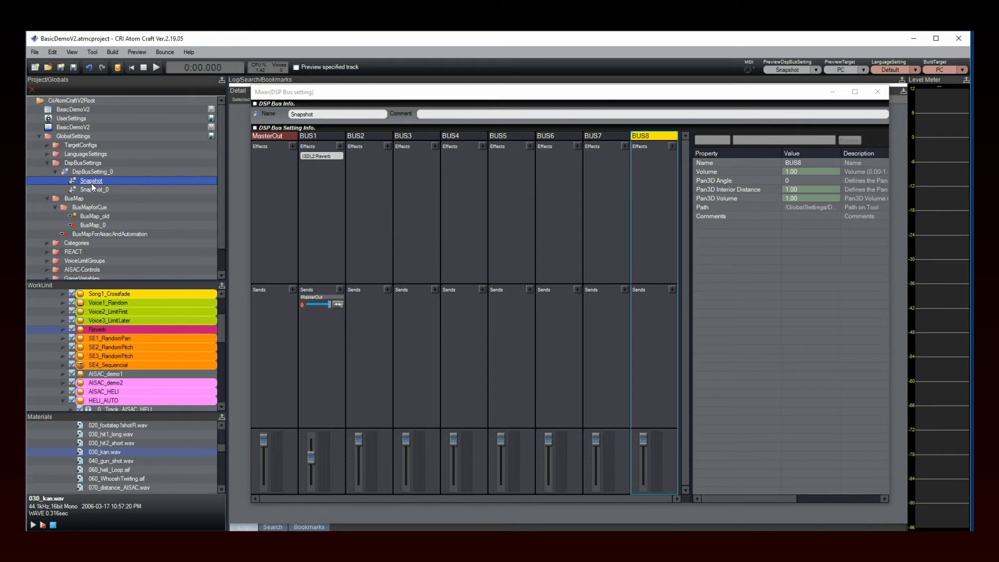
click(94, 190)
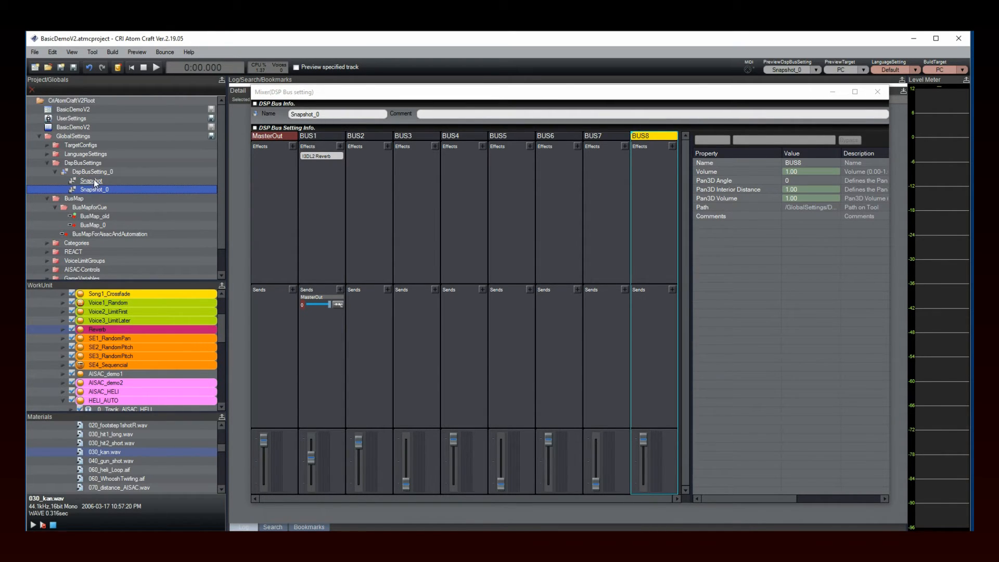
click(95, 172)
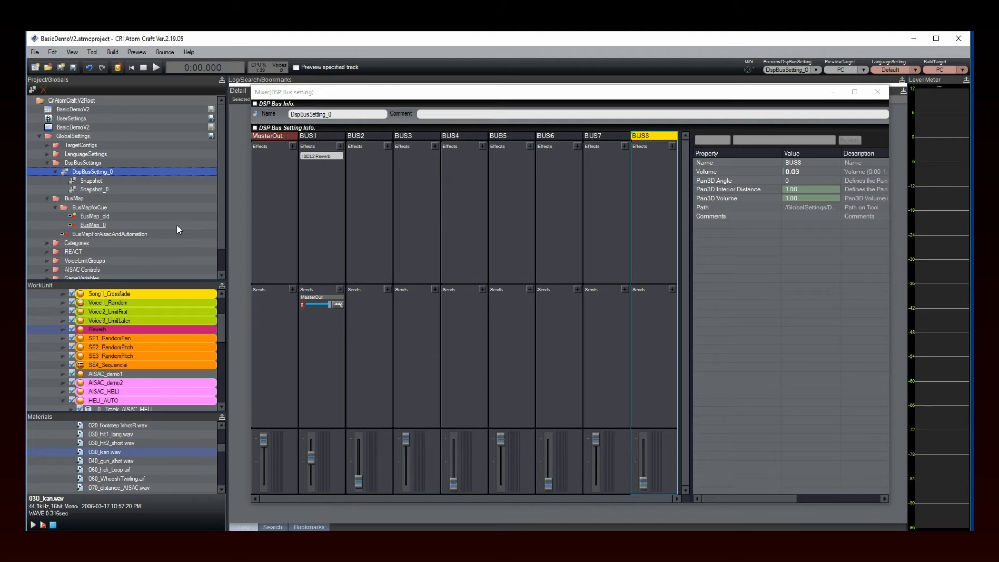
Set the BUS1 volume of Snapshot_0 to 0.00 and compare it with Snapshot and DspBusSetting_0
click(98, 190)
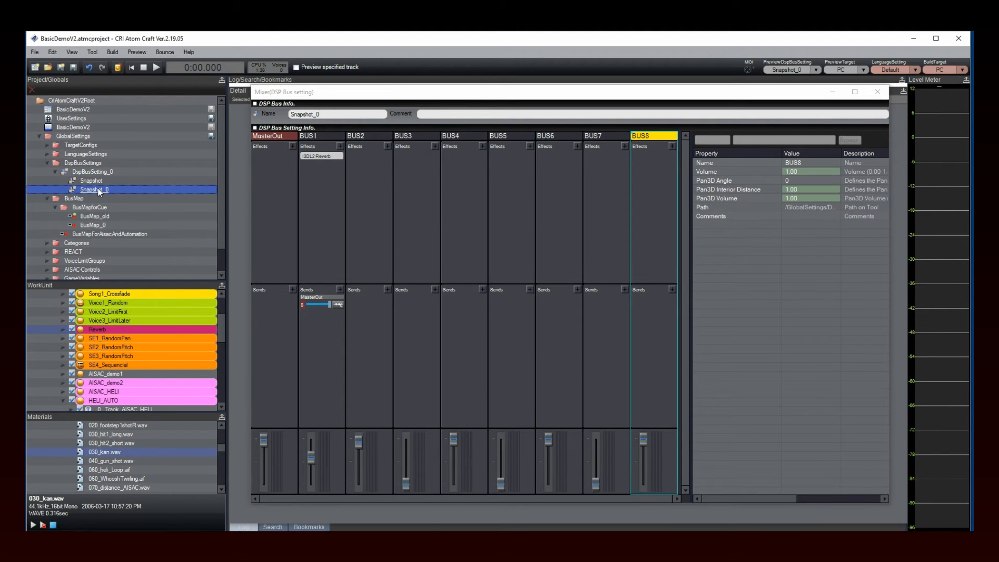
drag(314, 462, 316, 501)
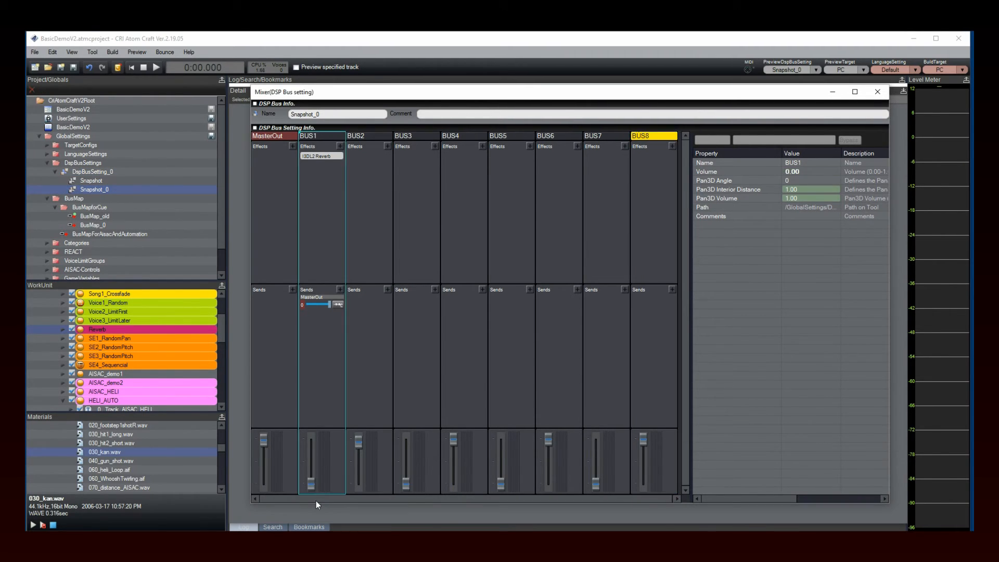
click(95, 180)
click(96, 172)
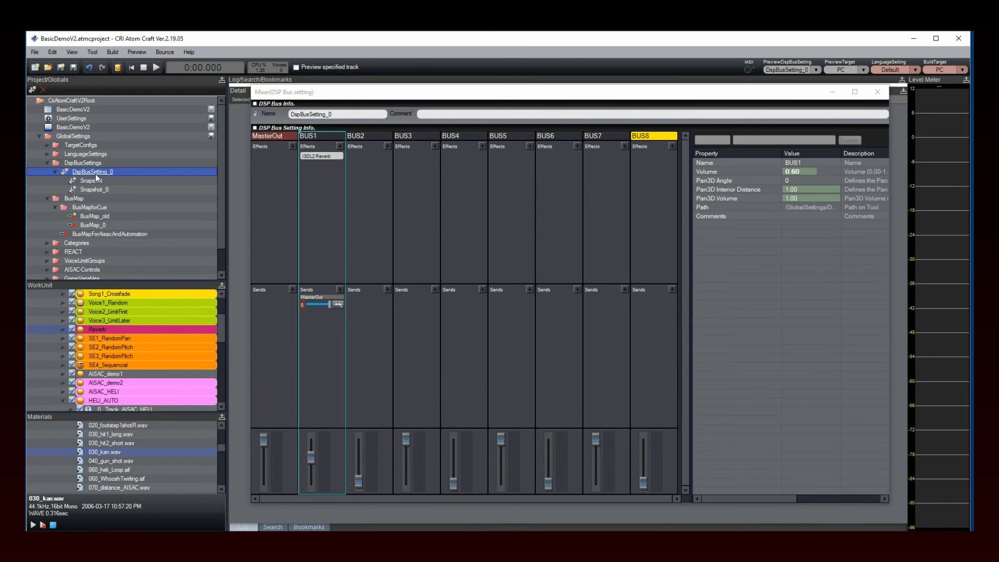
click(96, 180)
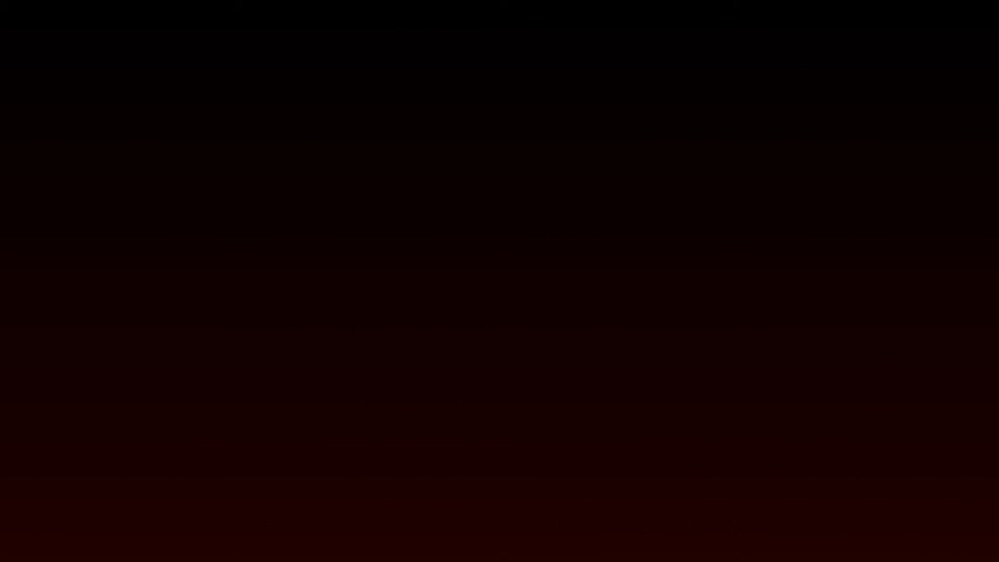